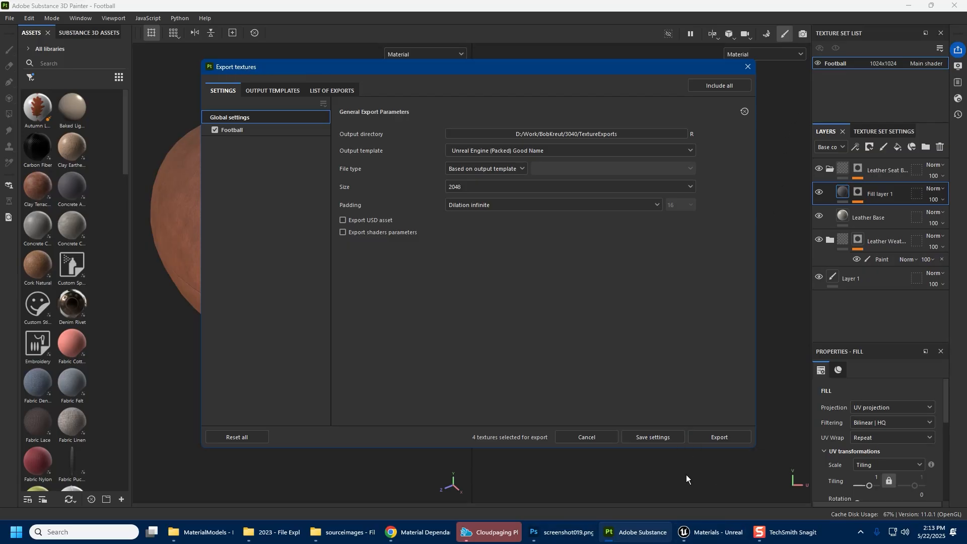
Export the Football texture set with the current export settings and open the output directory.
left_click(709, 437)
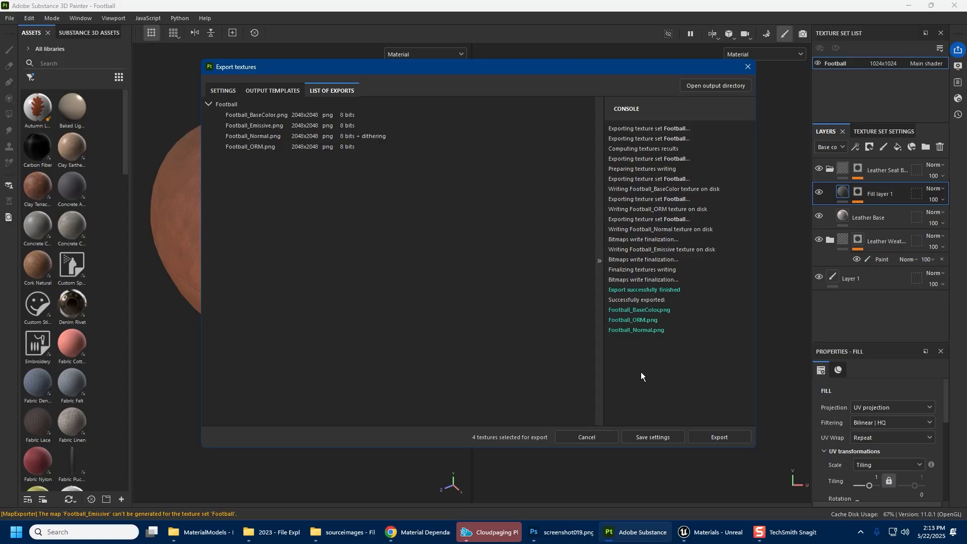
left_click(698, 83)
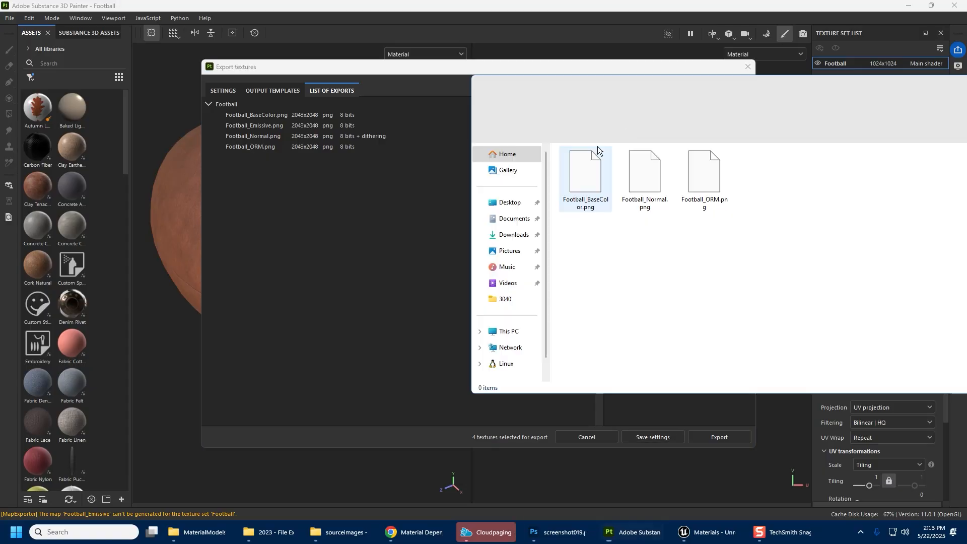
left_click_drag(669, 86, 540, 73)
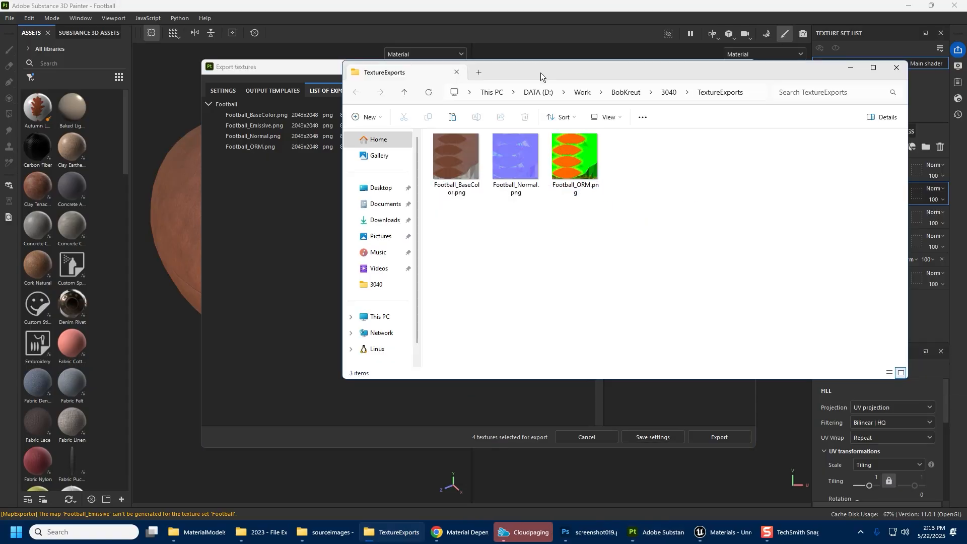
Open the exported Football_ORM.png in Photoshop and inspect its red channel up close around the lace details.
left_click_drag(570, 169, 282, 45)
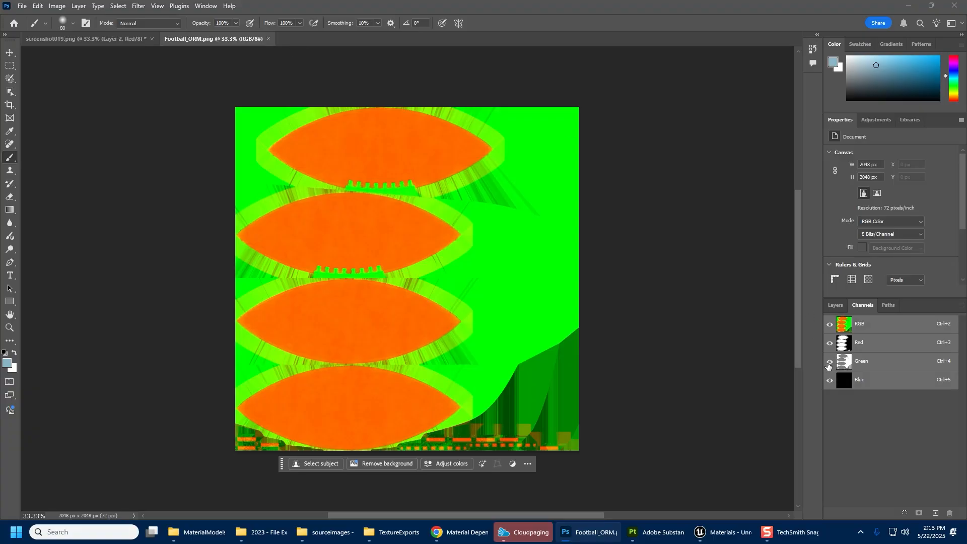
left_click(845, 346)
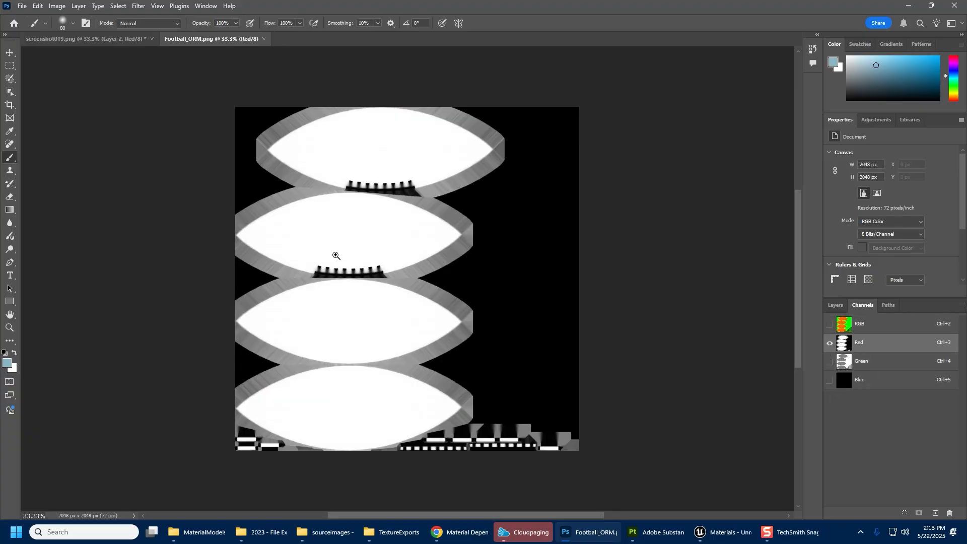
scroll(334, 255, "up", 5, "alt")
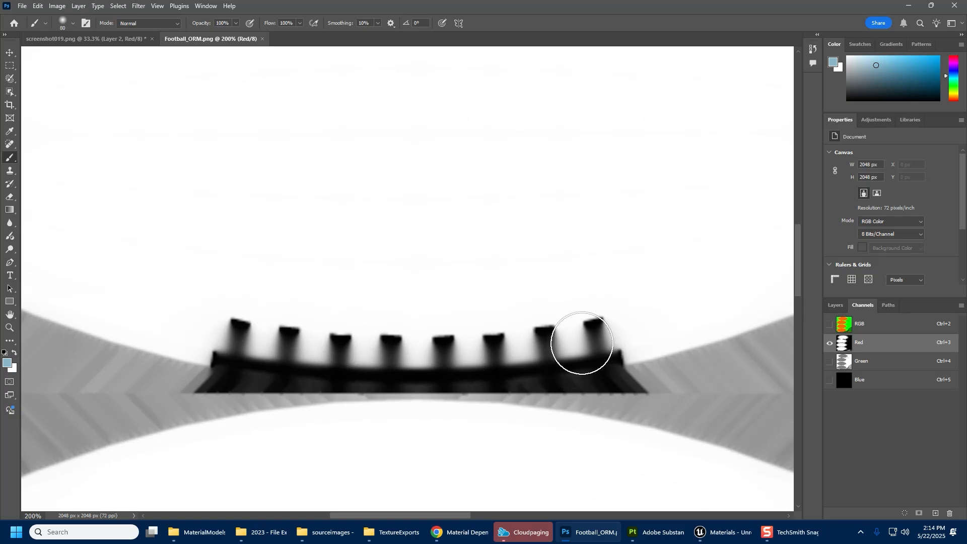
scroll(571, 343, "down", 1, "alt")
scroll(571, 343, "down", 3, "alt")
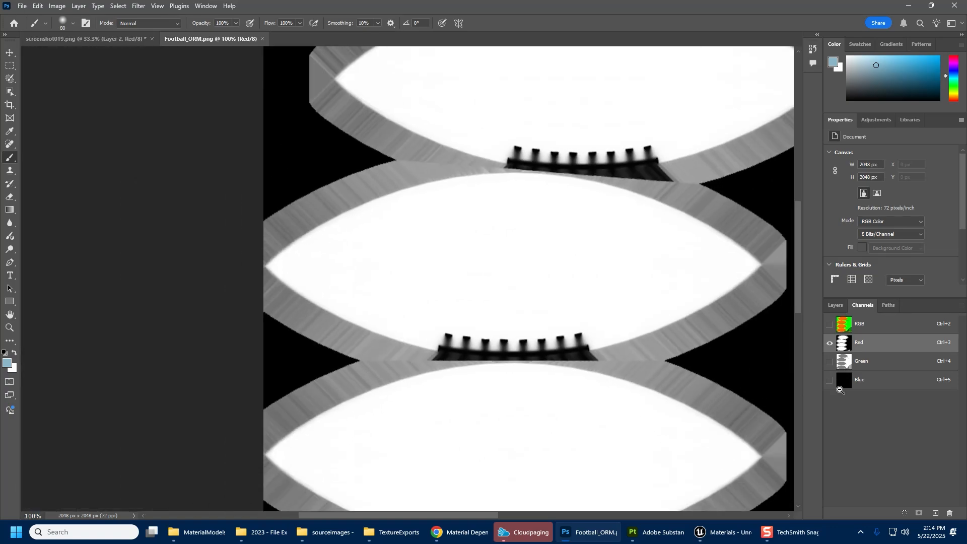
Inspect the ORM texture's green channel alone and its blue channel alone, and display all RGB channels again.
left_click(830, 361)
left_click(830, 342)
left_click(829, 343)
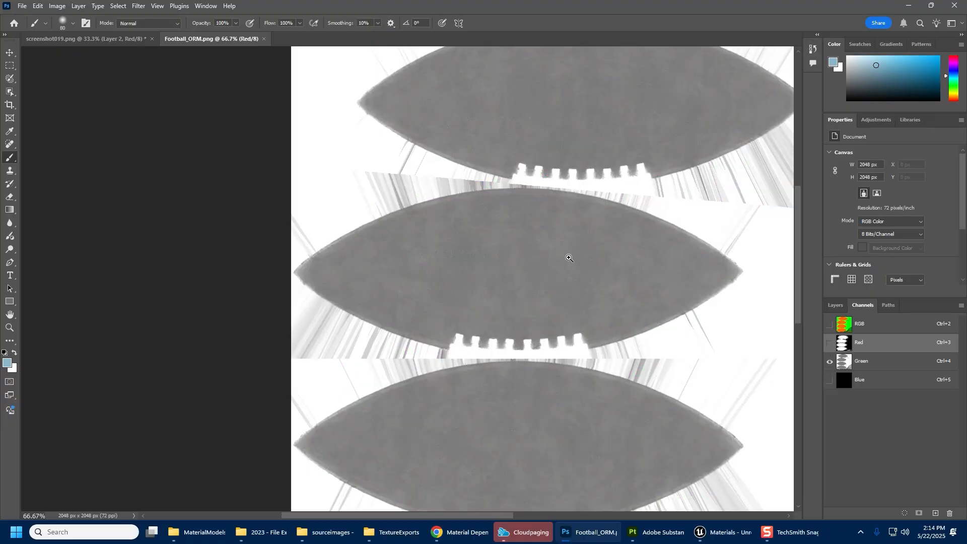
scroll(568, 257, "up", 4, "alt")
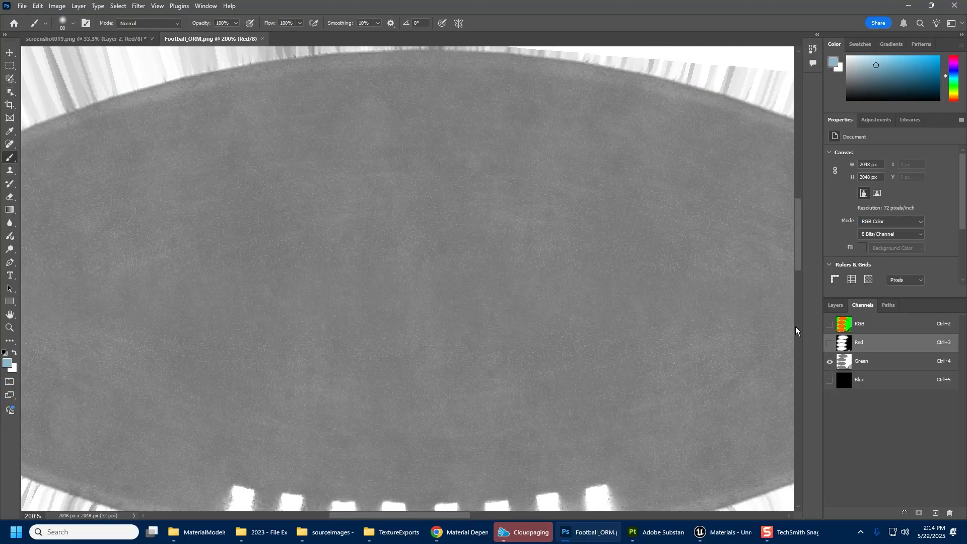
left_click(829, 380)
left_click(830, 361)
scroll(664, 327, "down", 4, "alt")
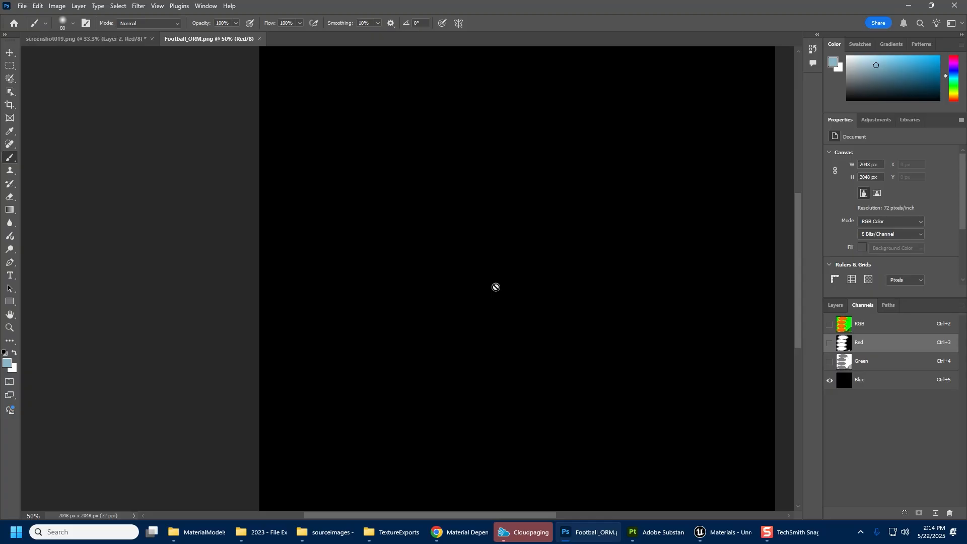
left_click(830, 325)
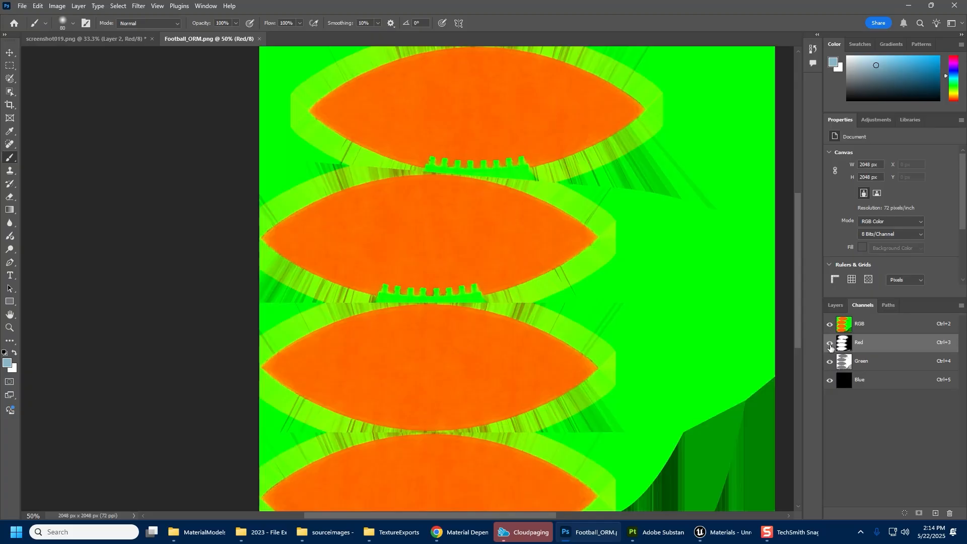
Compare the green, blue and red channels of the ORM texture one at a time, ending on the full RGB composite.
left_click_drag(545, 306, 464, 255)
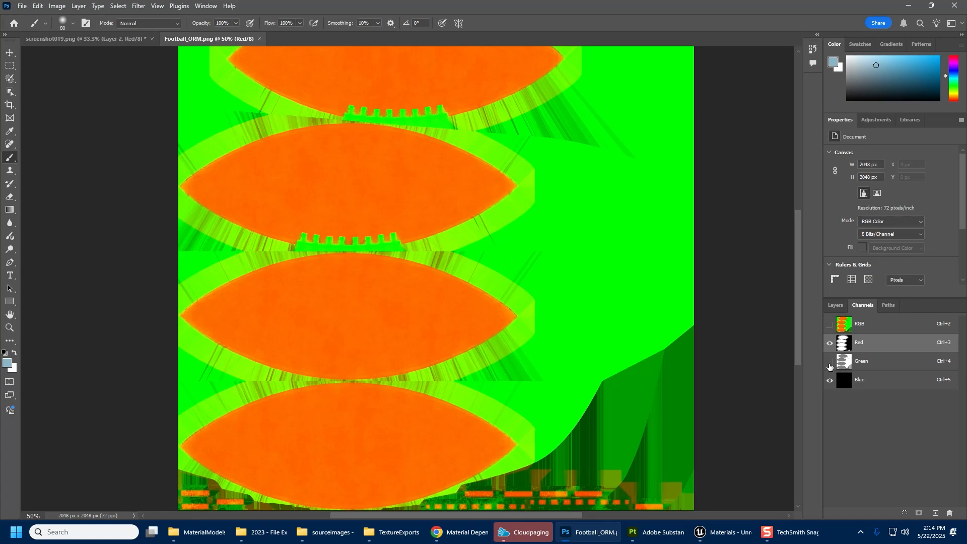
left_click_drag(829, 361, 829, 381)
left_click(830, 361)
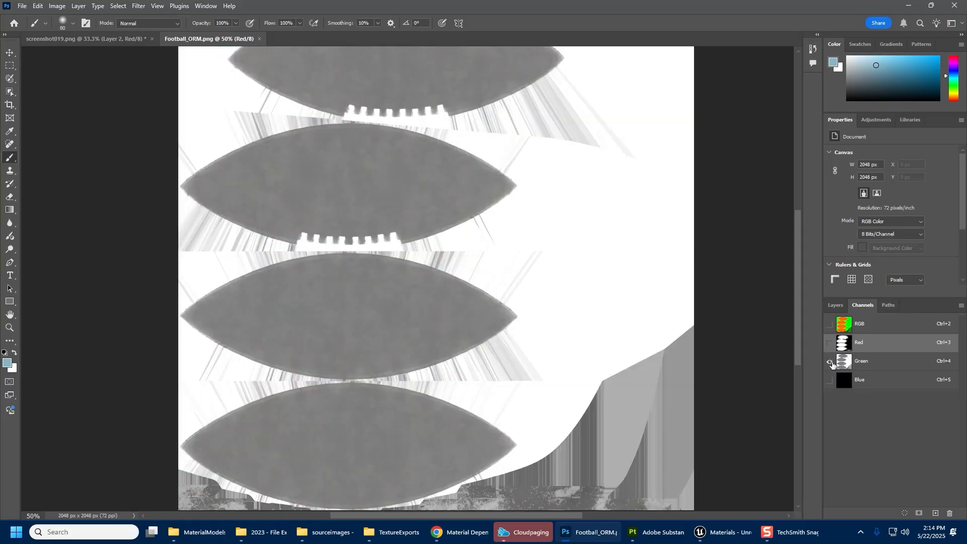
left_click(830, 380)
left_click(830, 362)
left_click(830, 361)
left_click(831, 380)
left_click(830, 343)
left_click(831, 362)
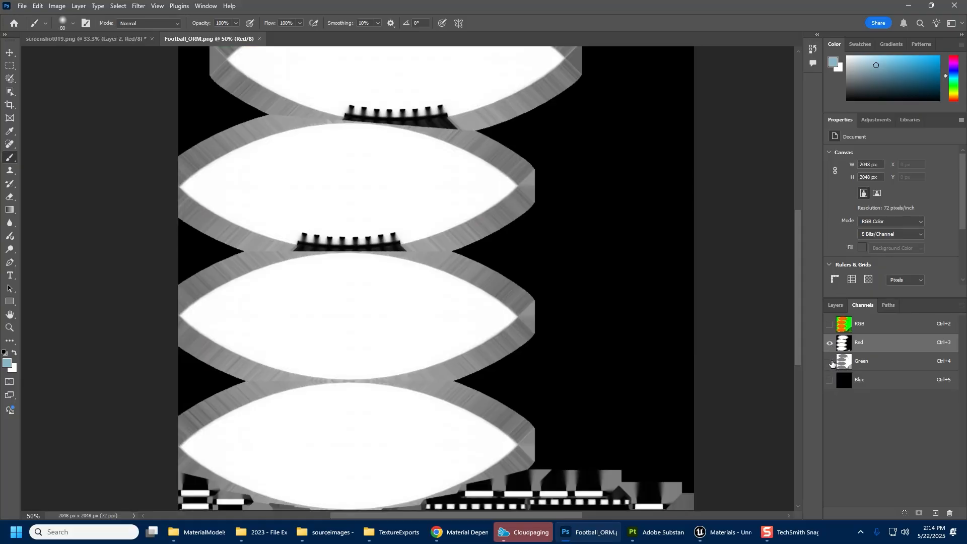
left_click(830, 326)
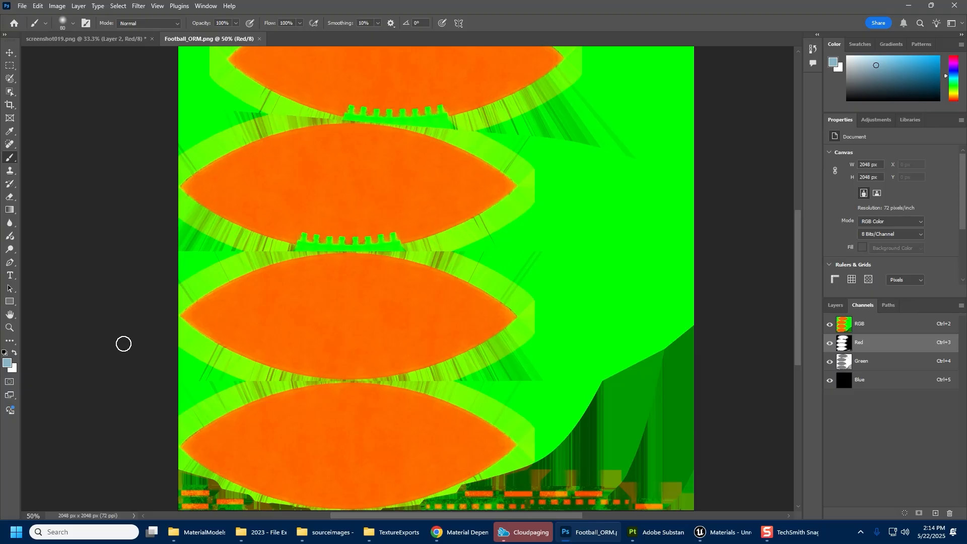
Switch to Unreal Engine and close the MasterMaterialExample editor, discarding its unapplied changes.
left_click(738, 535)
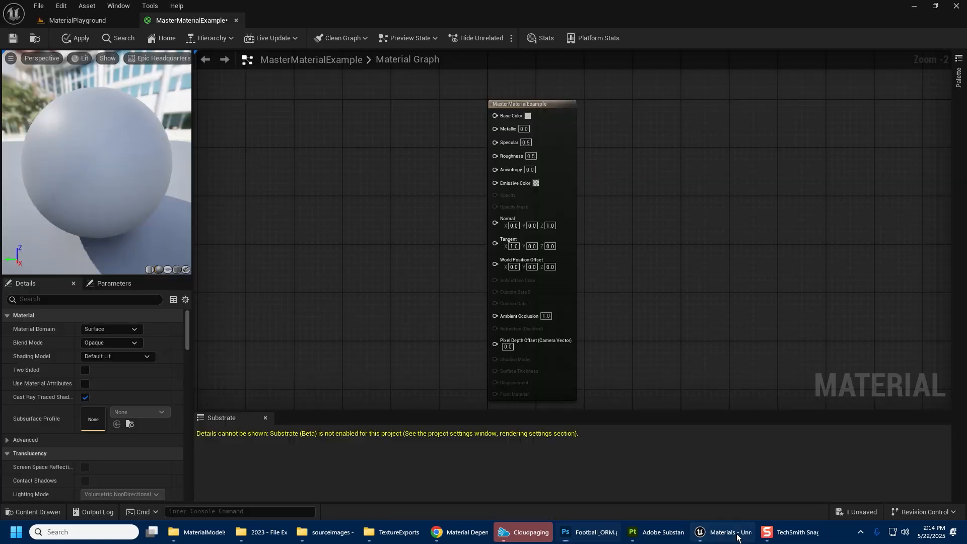
middle_click(194, 24)
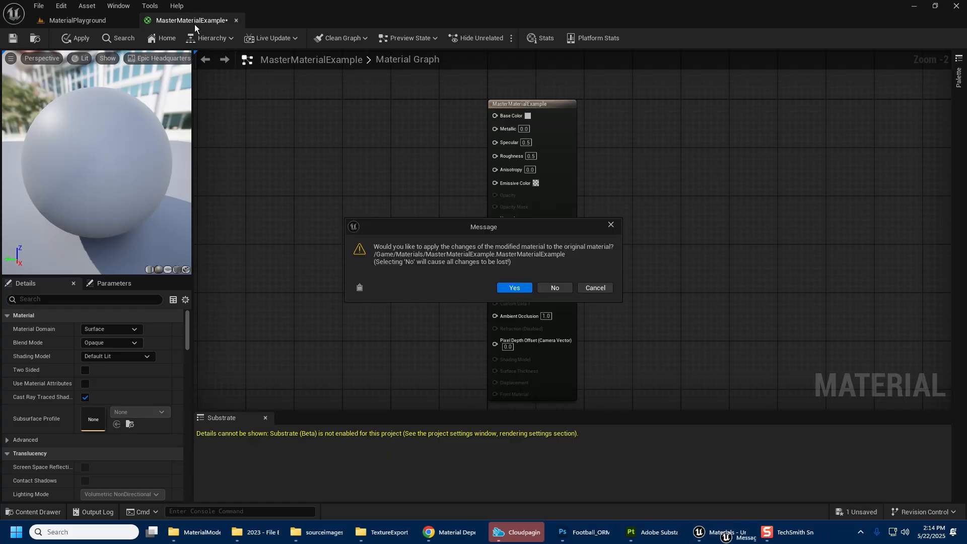
left_click(558, 288)
left_click(290, 418)
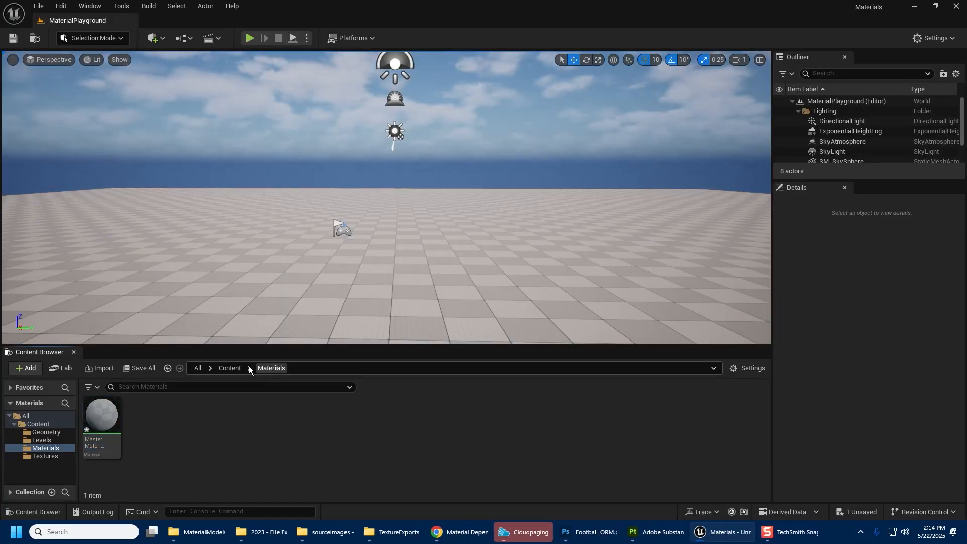
Import Football_BaseColor.png, Football_Normal.png and Football_ORM.png from the TextureExports folder into the project's Content/Textures folder.
left_click(231, 367)
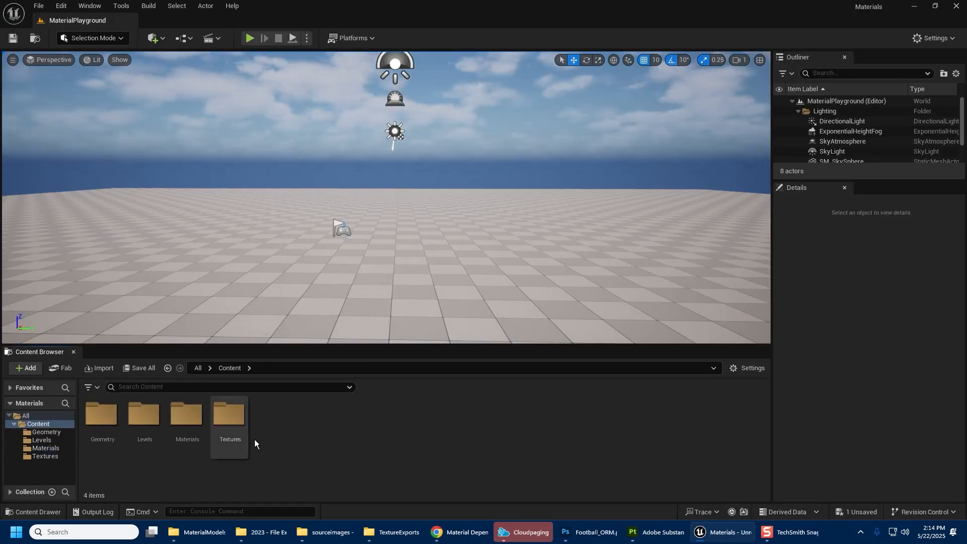
double_click(230, 422)
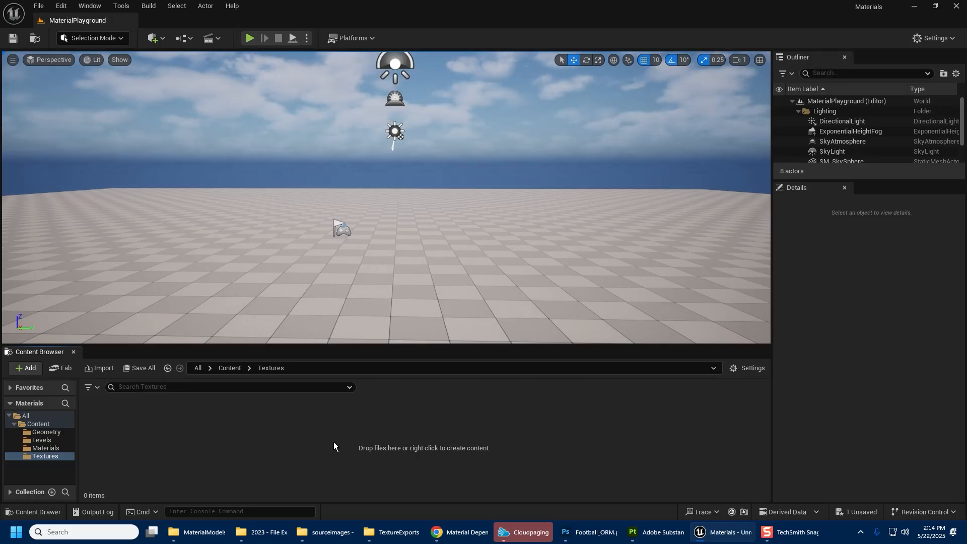
left_click(393, 532)
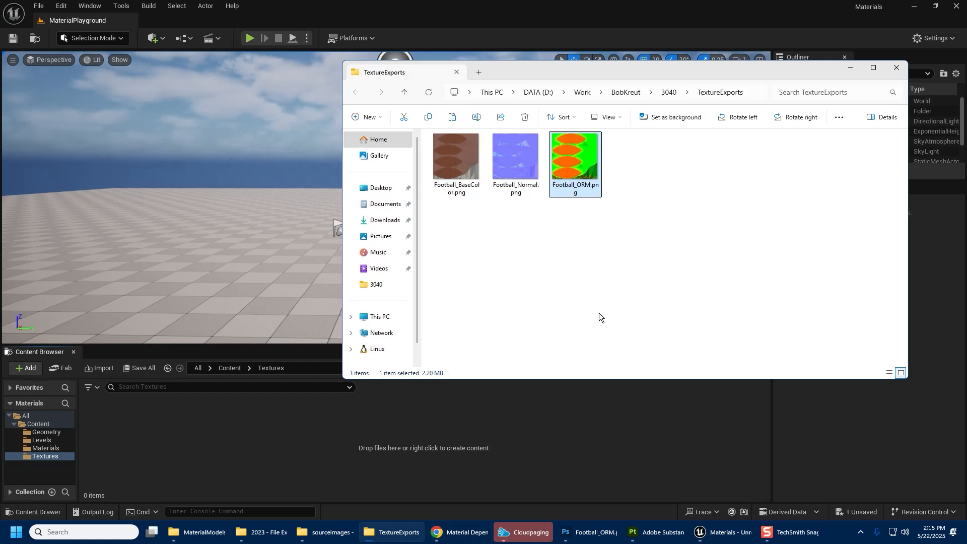
left_click(461, 164, "shift")
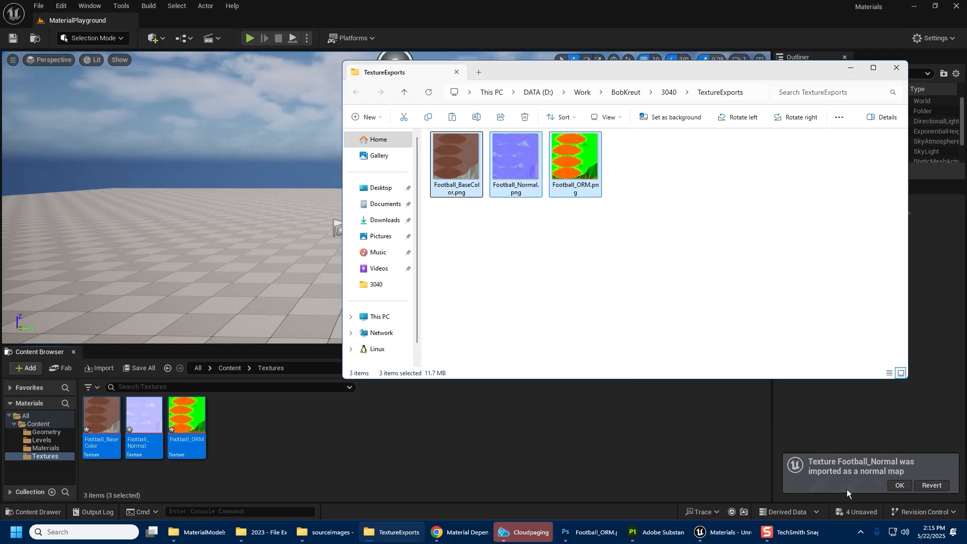
left_click(661, 473)
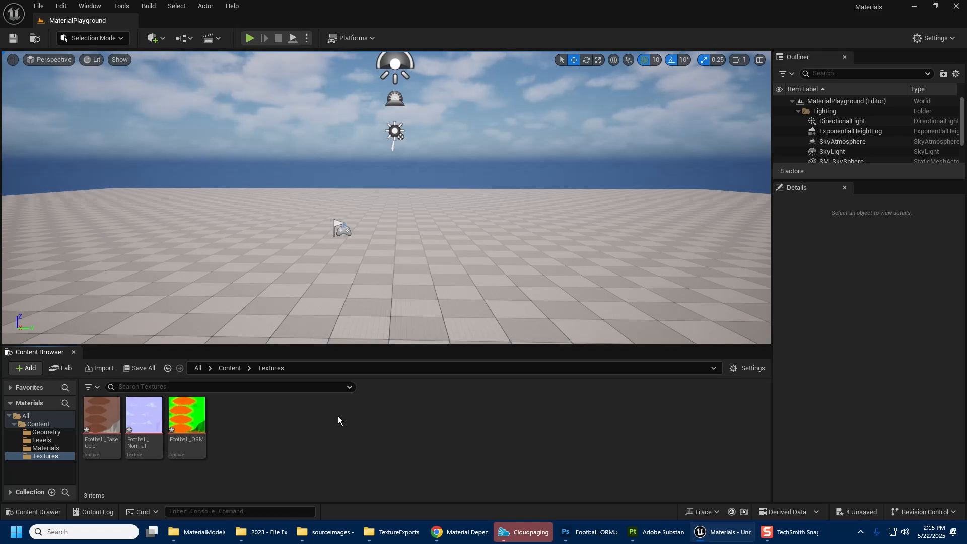
Open the Football_BaseColor texture and dock its editor beside the MaterialPlayground level tab.
left_click(90, 426)
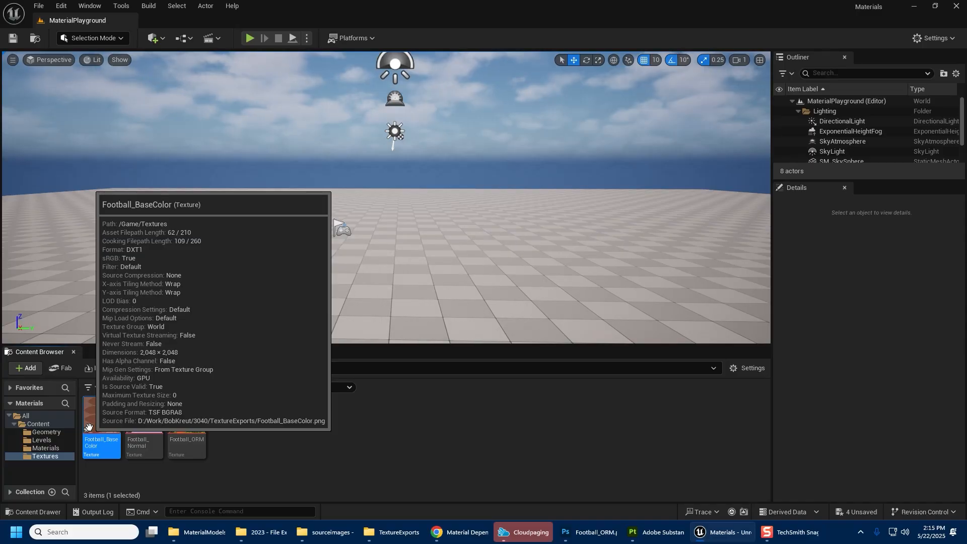
left_click(252, 468)
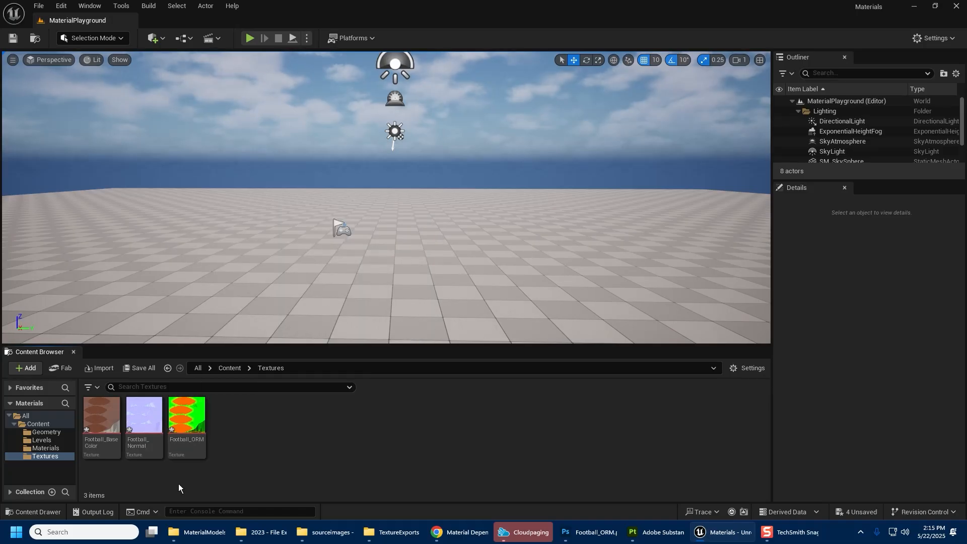
double_click(101, 414)
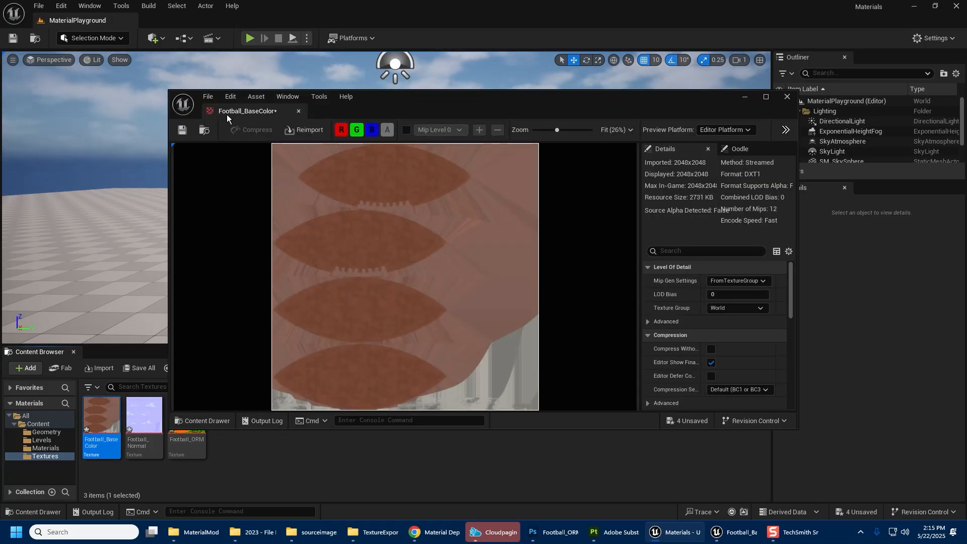
left_click(233, 89)
left_click_drag(233, 89, 180, 24)
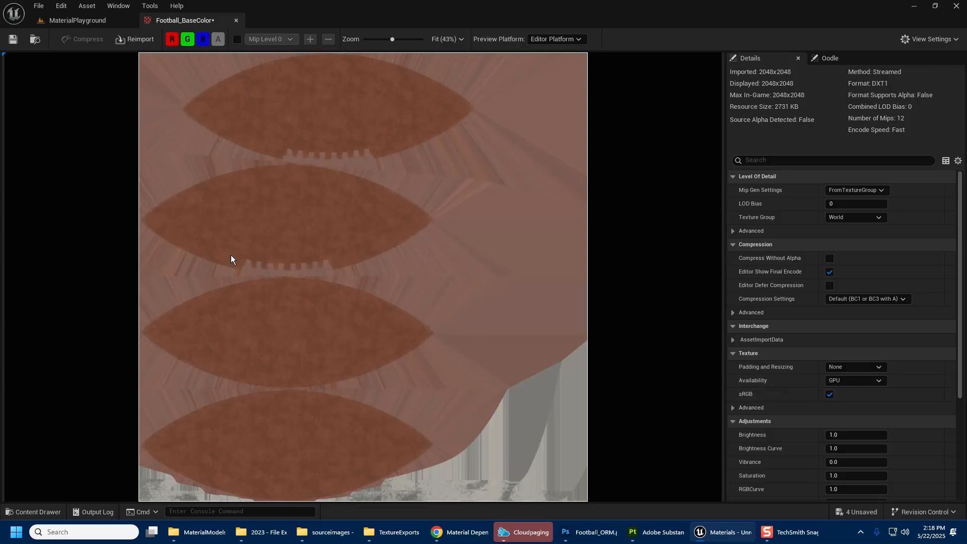
Save the Football_BaseColor texture and return to the MaterialPlayground level.
left_click(11, 41)
left_click(83, 20)
left_click(239, 407)
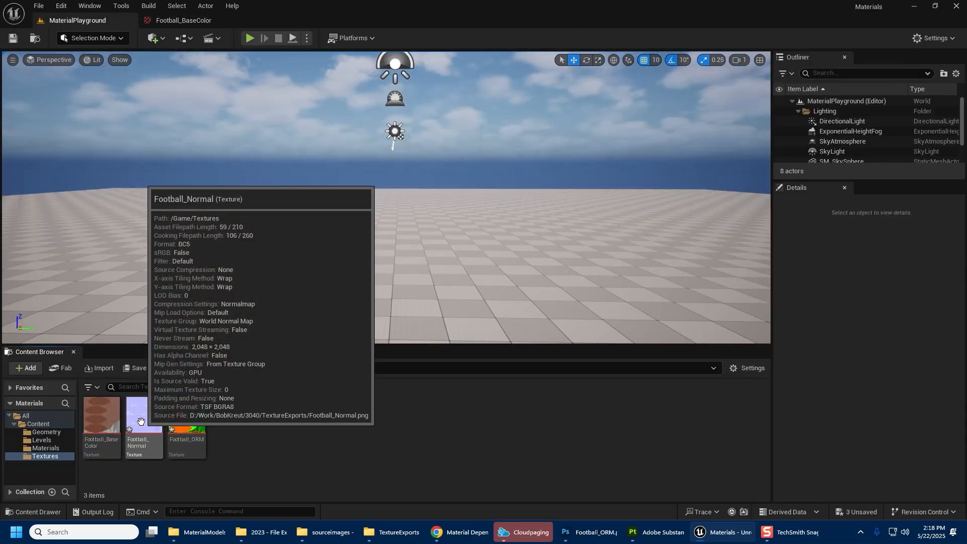
Open the Football_Normal texture and review the available compression settings without changing them.
double_click(140, 422)
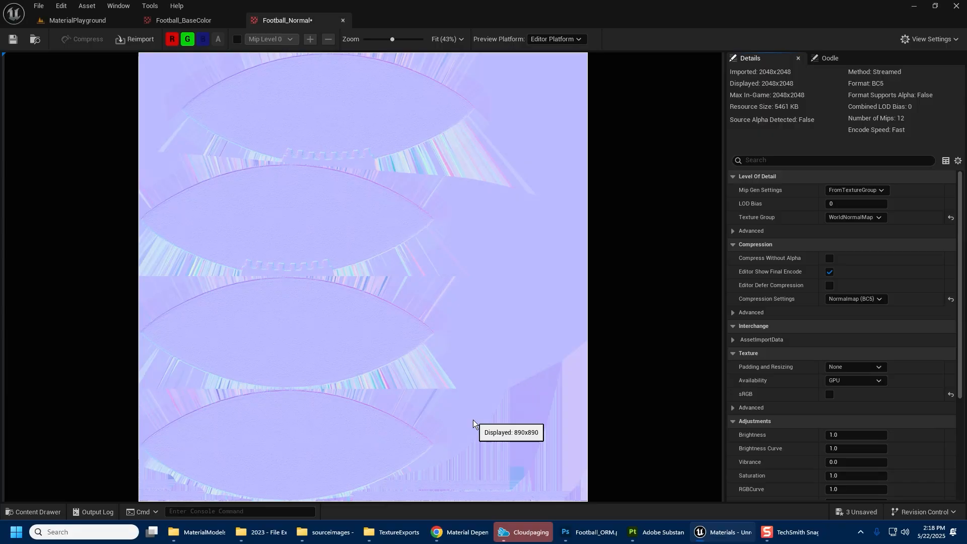
left_click(839, 301)
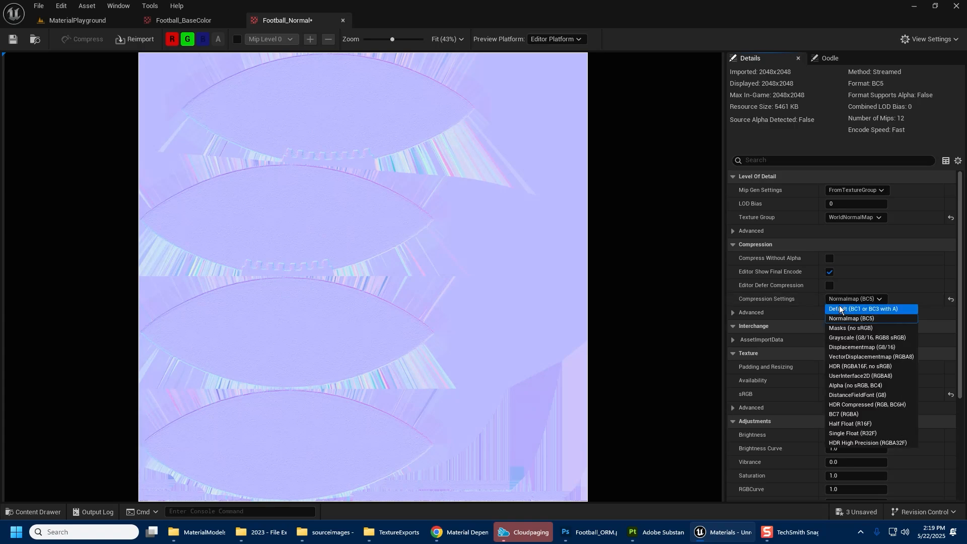
left_click(791, 302)
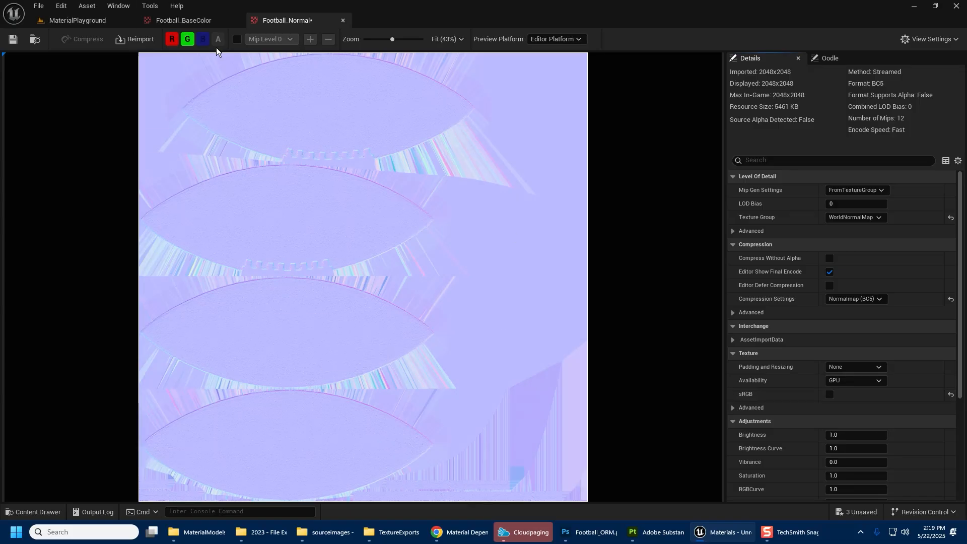
Hide the red and green channels of the normal map to view blue alone, and show both again.
left_click(187, 38)
left_click(171, 39)
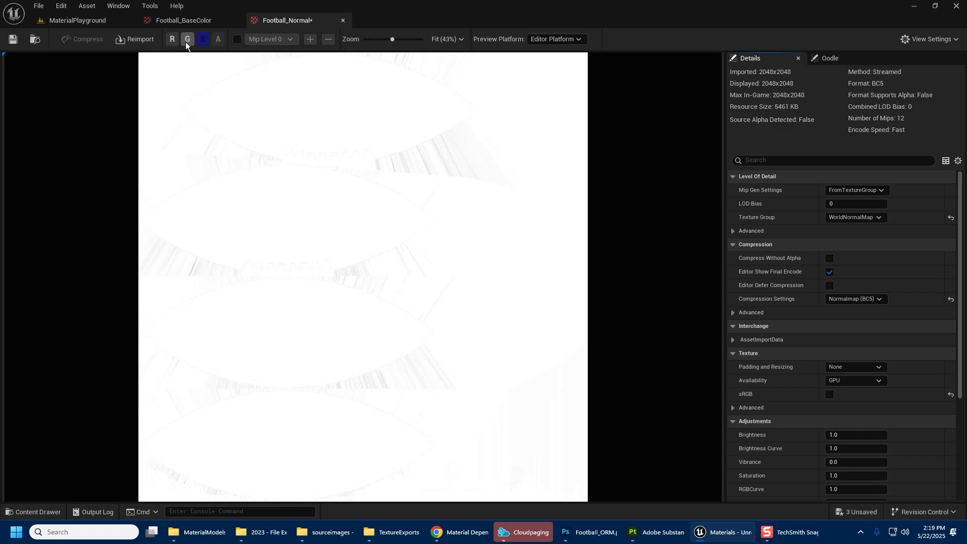
left_click(187, 39)
left_click(176, 39)
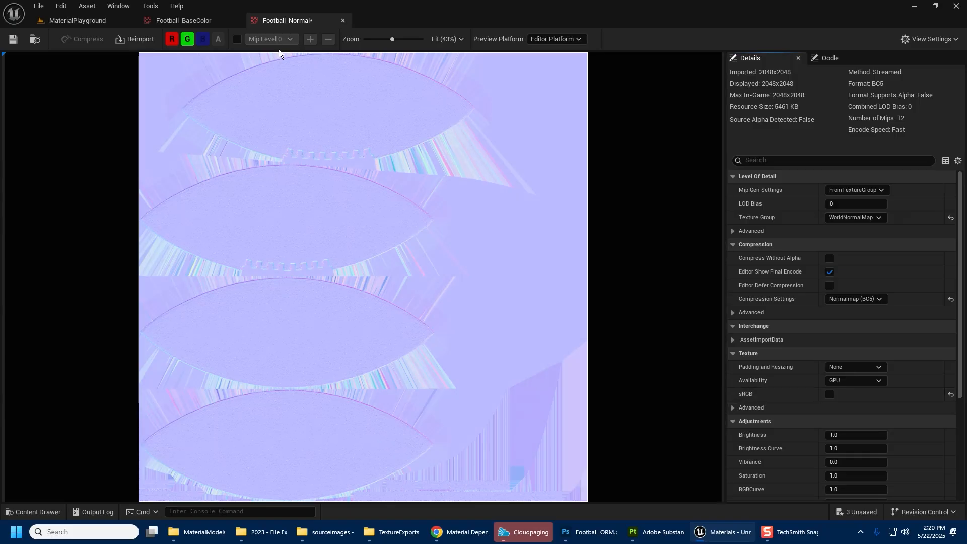
Save the Football_Normal texture, and open Football_ORM with only its red channel displayed.
left_click(59, 20)
double_click(199, 405)
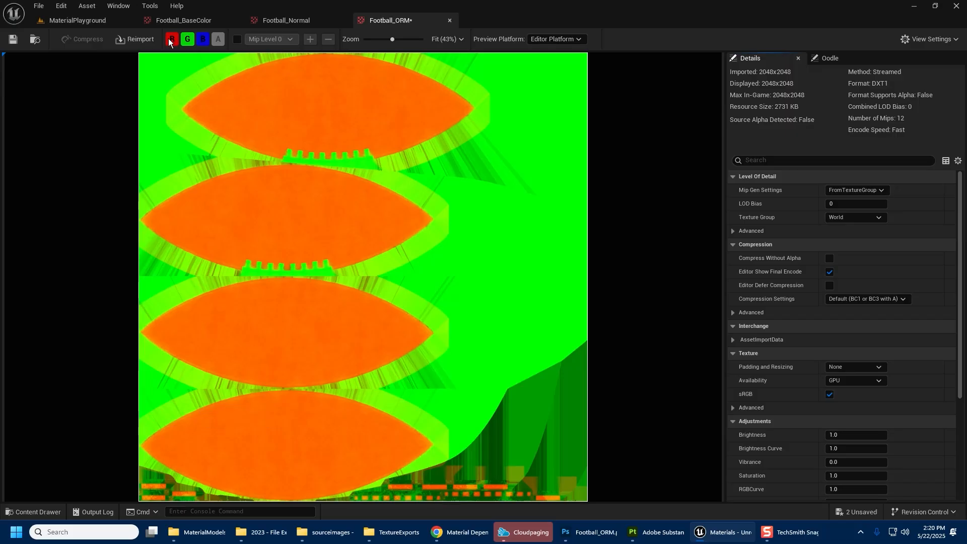
left_click(187, 39)
left_click(203, 39)
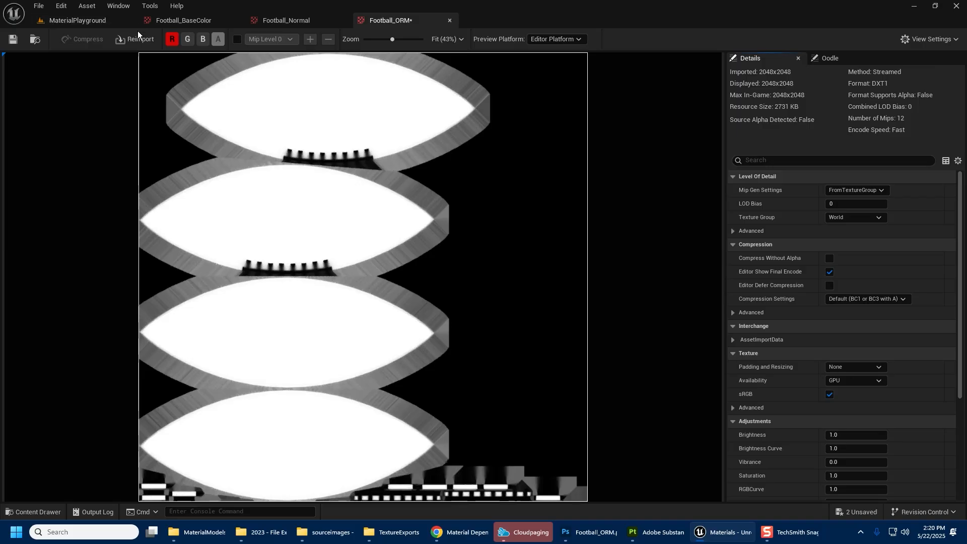
Isolate the green channel of Football_ORM and examine its grayscale detail up close.
left_click(172, 40)
left_click(188, 39)
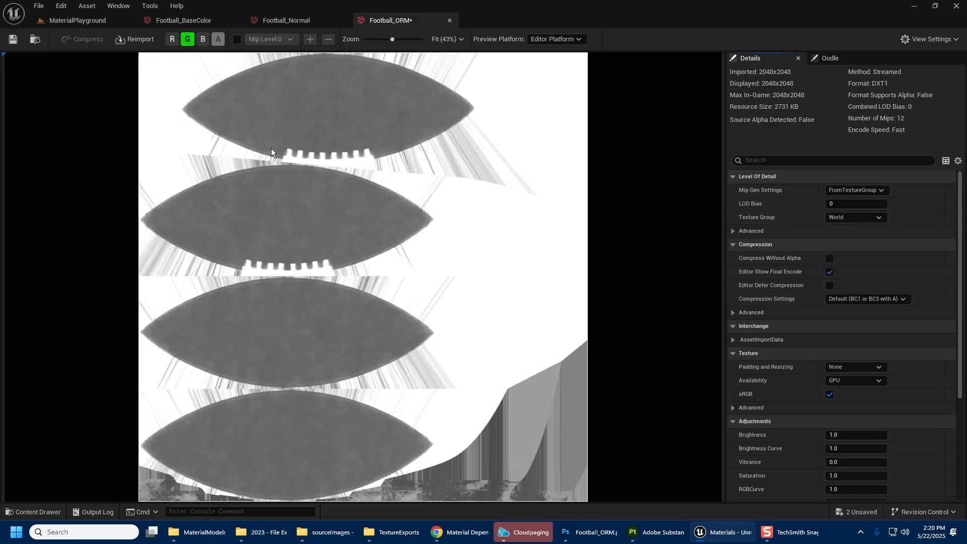
scroll(250, 204, "up", 5)
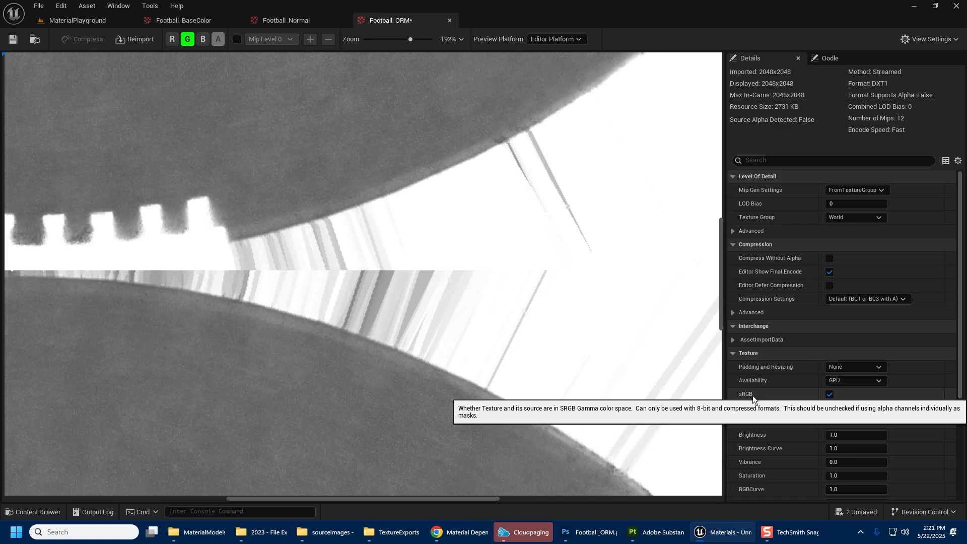
Turn off sRGB for Football_ORM and save the texture with its red, green and blue channels all displayed.
left_click(828, 397)
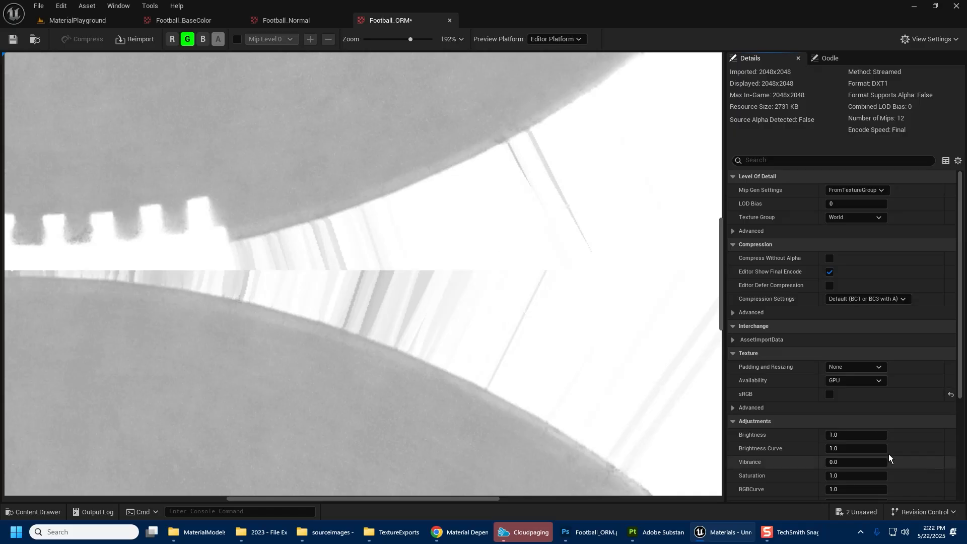
left_click(172, 38)
left_click(203, 39)
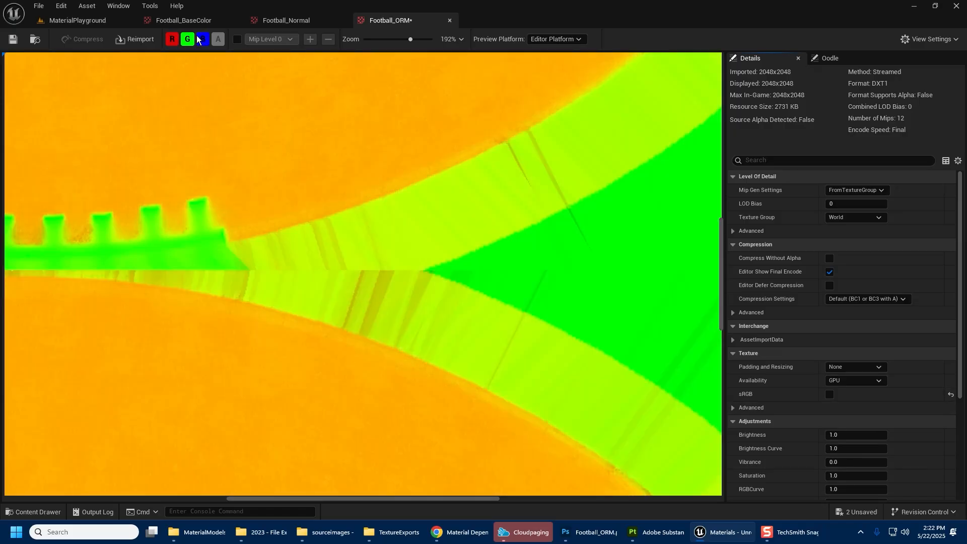
key("ctrl+s")
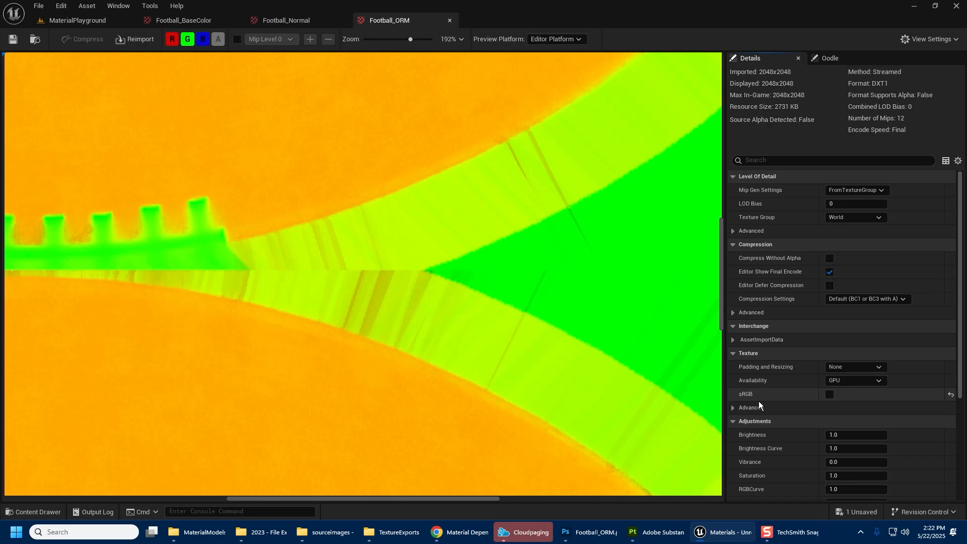
Try the Masks (no sRGB) compression setting on Football_ORM, and switch it back to Default (BC1 or BC3 with A).
left_click(838, 299)
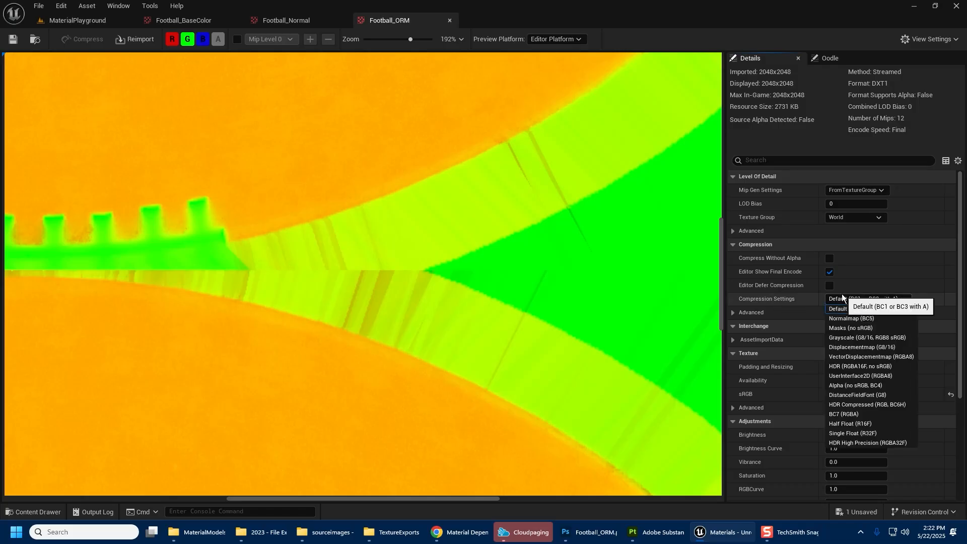
left_click(890, 328)
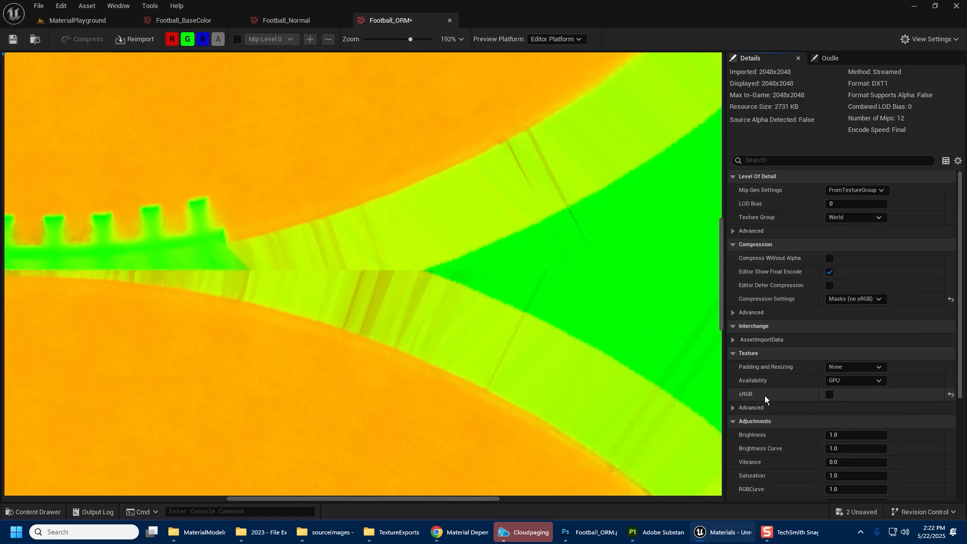
left_click(876, 299)
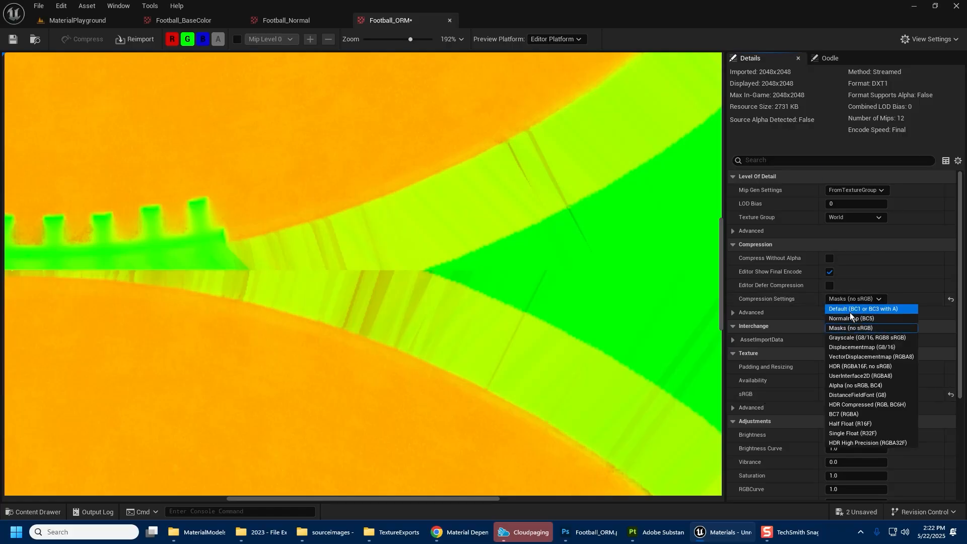
left_click(850, 310)
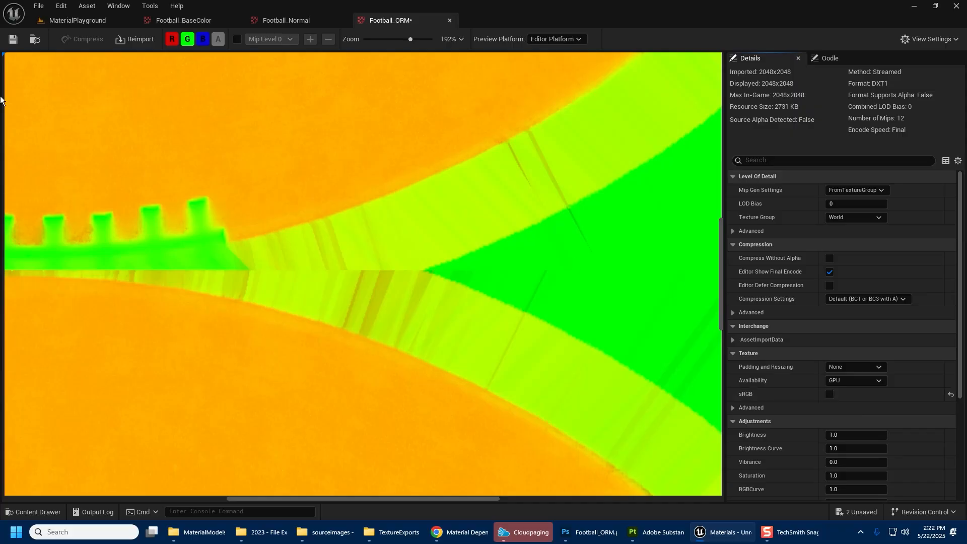
Save the Football_ORM texture and return to the MaterialPlayground level.
left_click(7, 39)
left_click(75, 20)
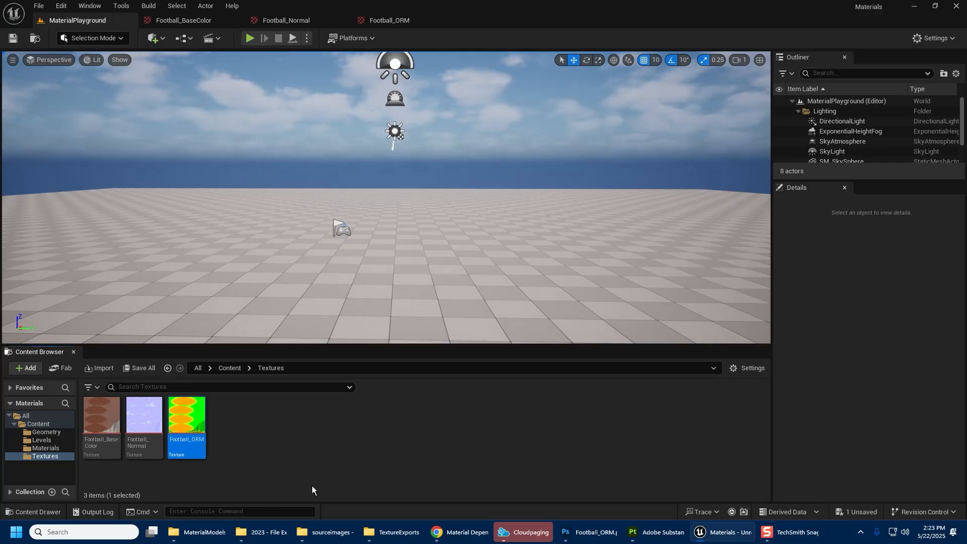
Close the Football_ORM, Football_Normal and Football_BaseColor textures, and save the remaining unsaved MasterMaterialExample asset.
double_click(202, 419)
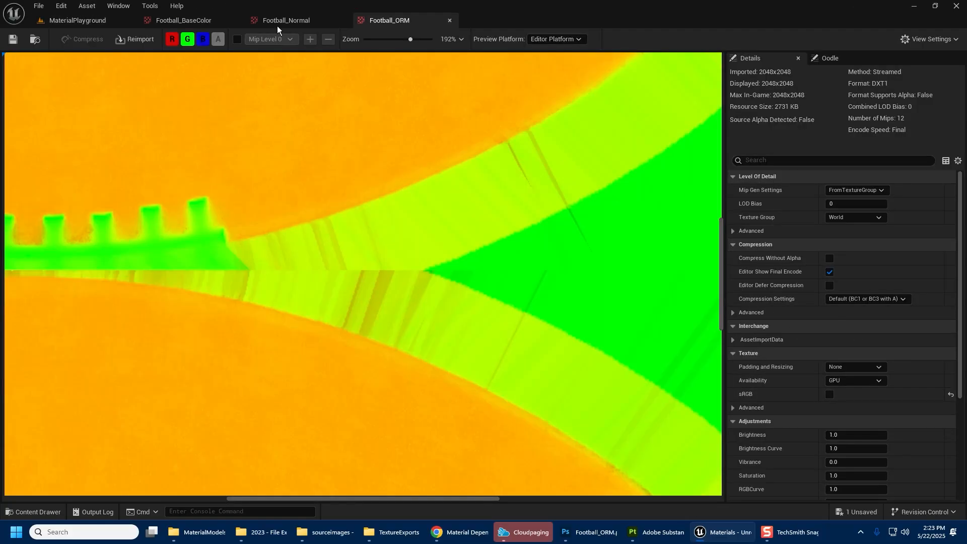
left_click(450, 20)
left_click(343, 20)
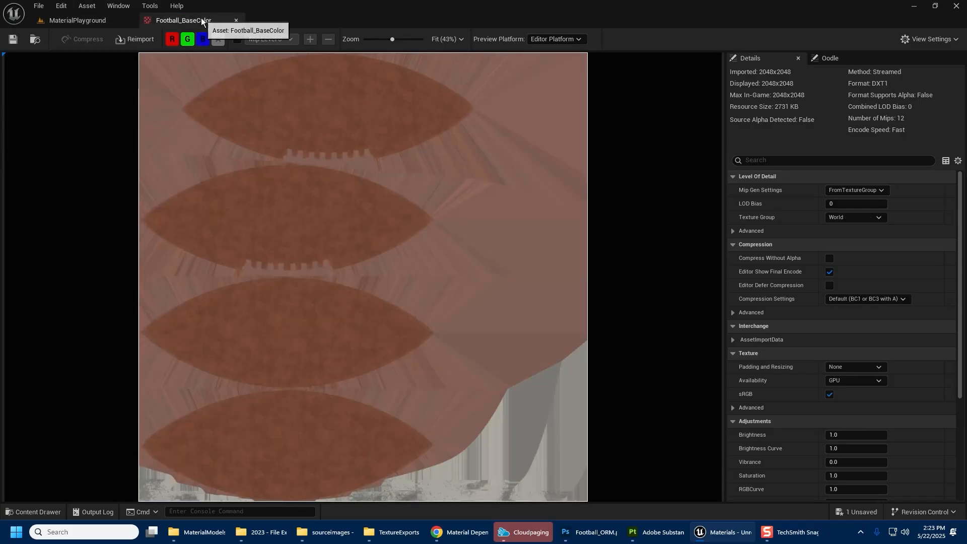
left_click(236, 20)
left_click(139, 368)
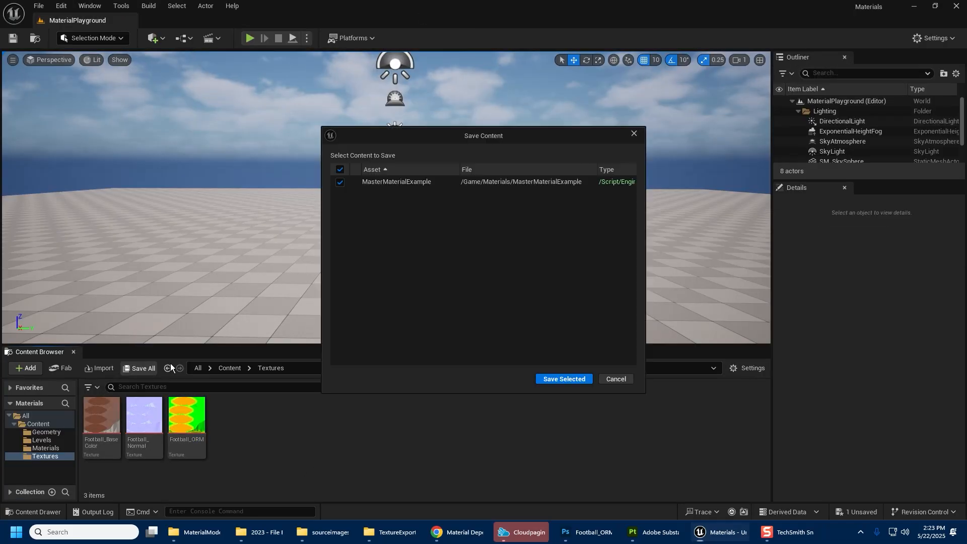
left_click(557, 377)
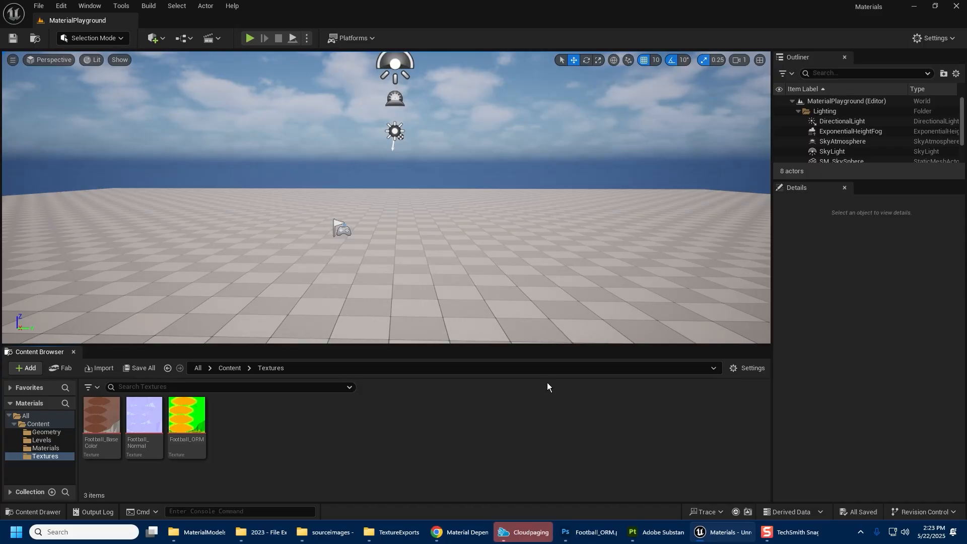